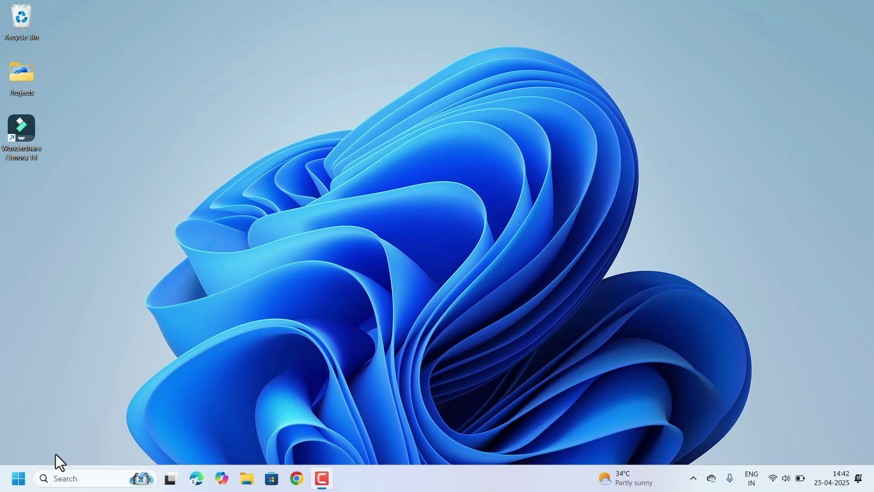
In Device Manager, expand Sound, video and game controllers and bring up Realtek(R) Audio's actions menu.
key(super+x)
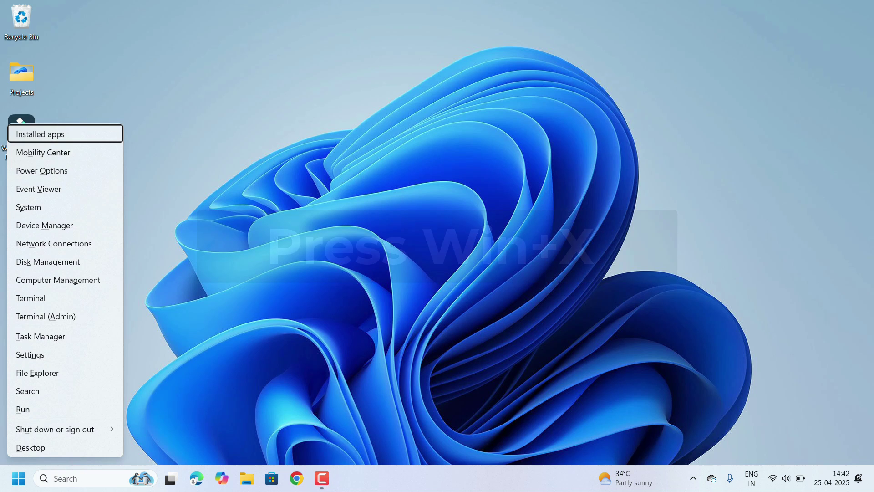
click(32, 227)
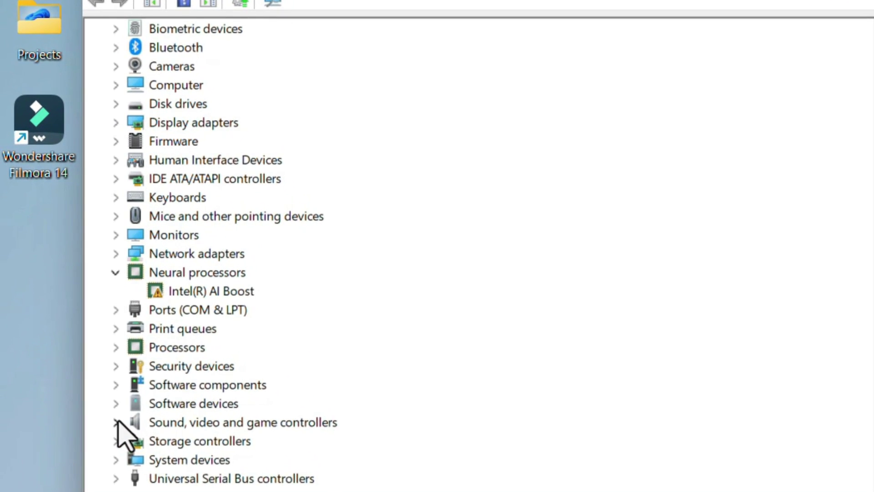
click(116, 422)
click(188, 482)
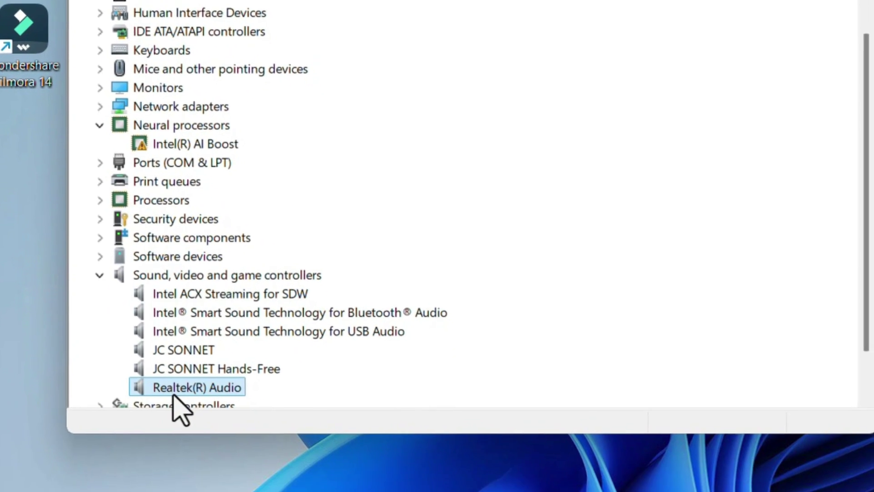
right_click(188, 484)
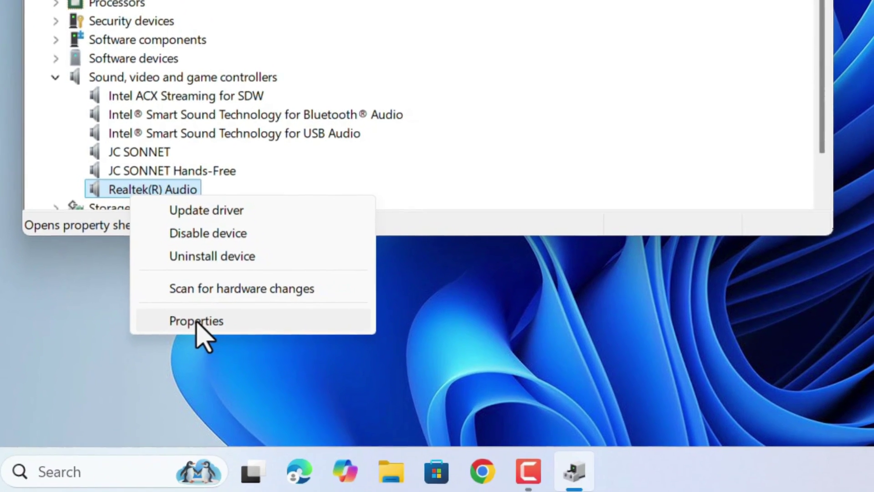
Confirm Realtek(R) Audio's driver version 6.0.9632.1 in its Properties, then close Device Manager.
click(197, 321)
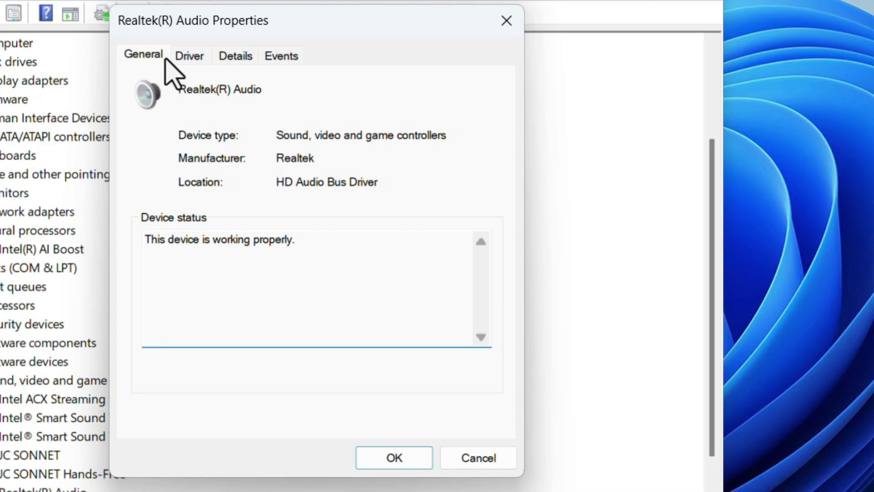
click(197, 64)
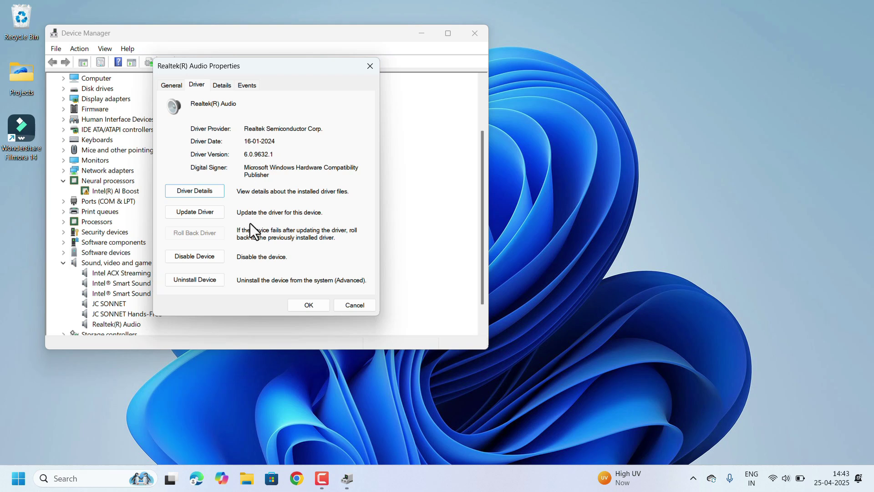
click(307, 305)
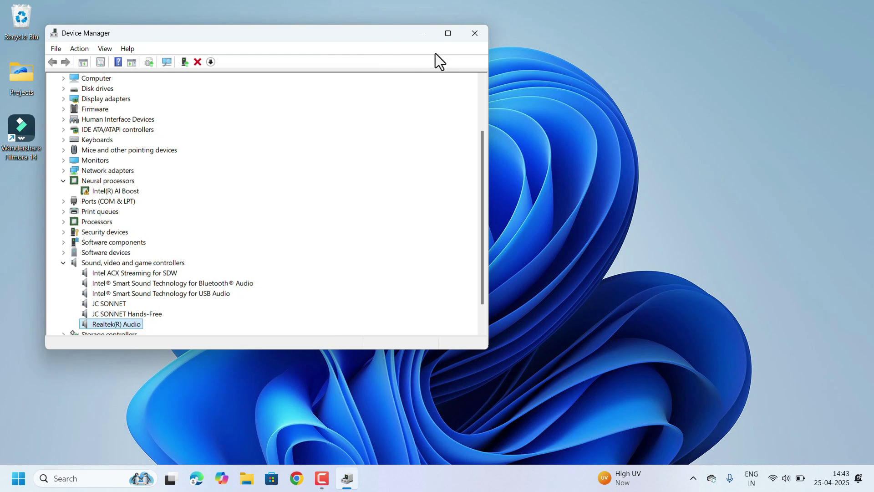
click(473, 35)
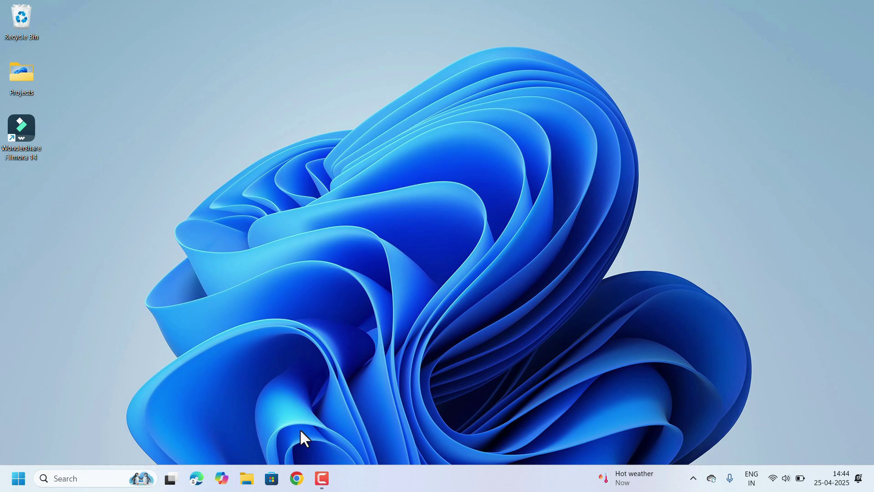
Google 'realtek audio driver windows 11' in a new Chrome window.
click(297, 479)
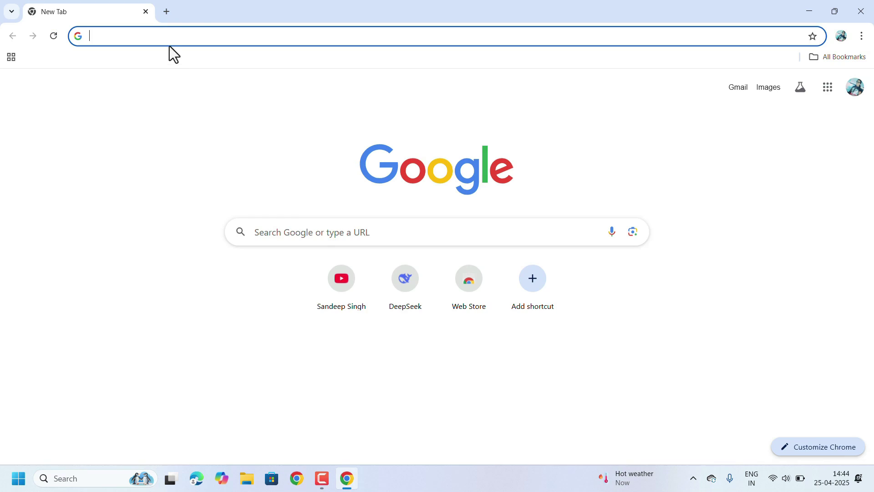
click(287, 239)
text(reakt)
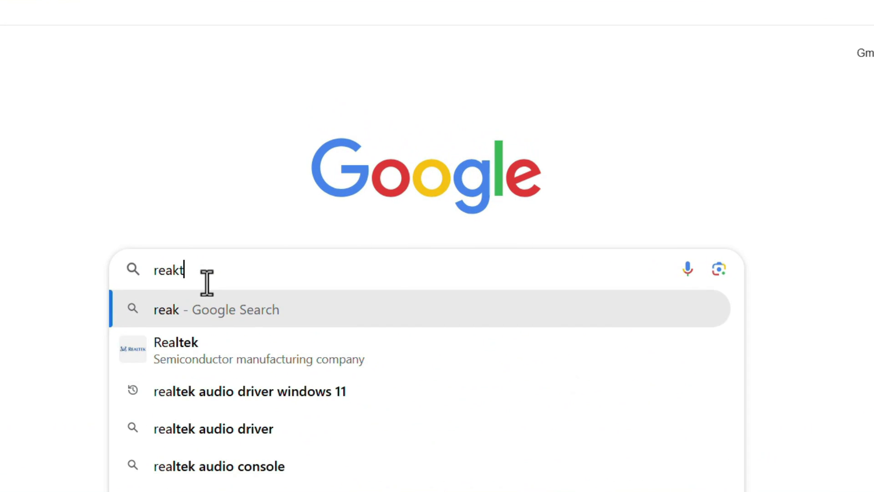
text(ek aud)
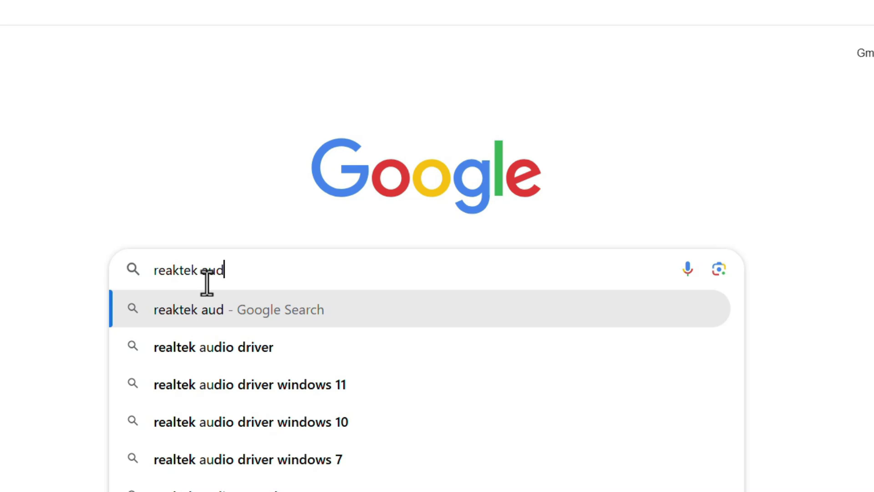
text(i)
click(269, 385)
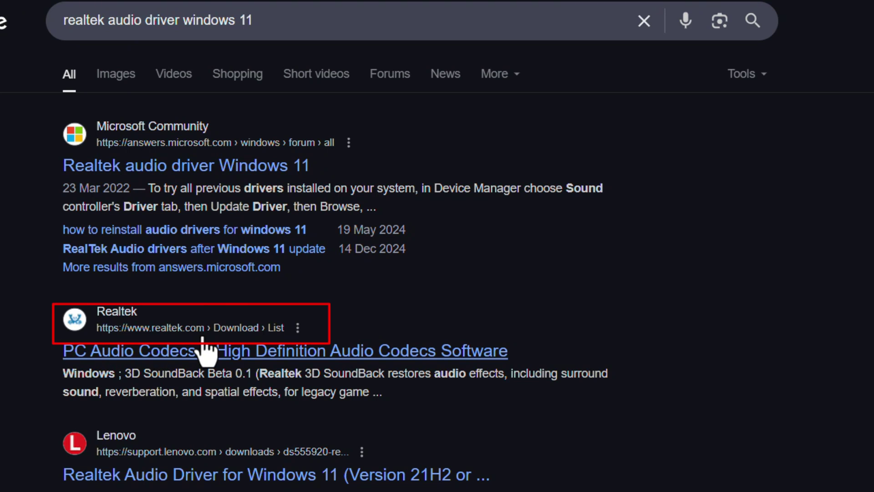
click(251, 358)
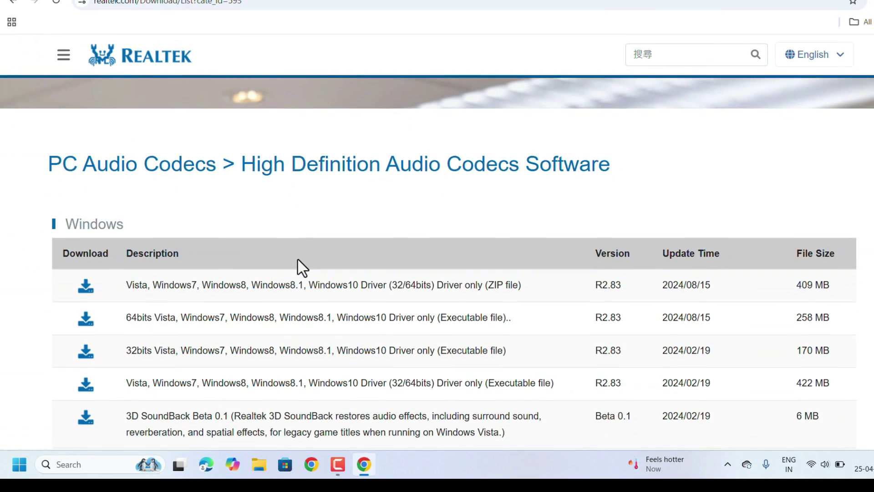
scroll(302, 269, down, 10)
scroll(302, 268, up, 10)
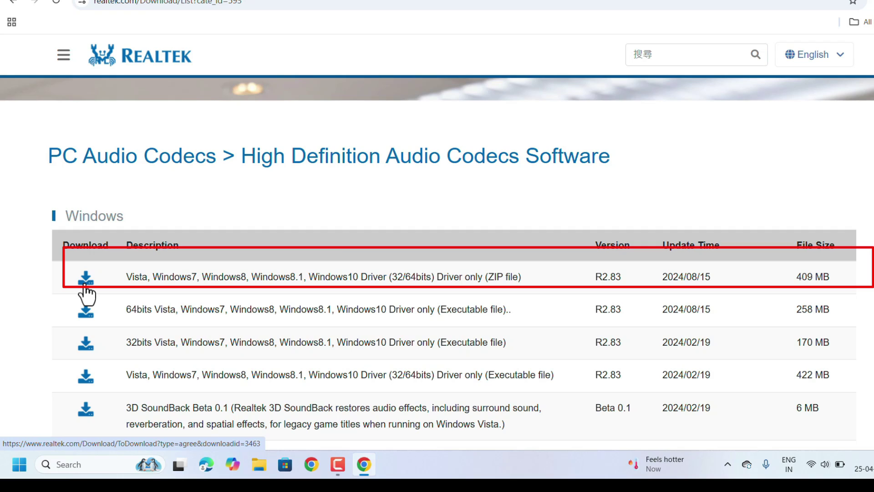
Download the 409 MB R2.83 32/64-bit driver ZIP, accepting the terms and entering the captcha code.
click(85, 283)
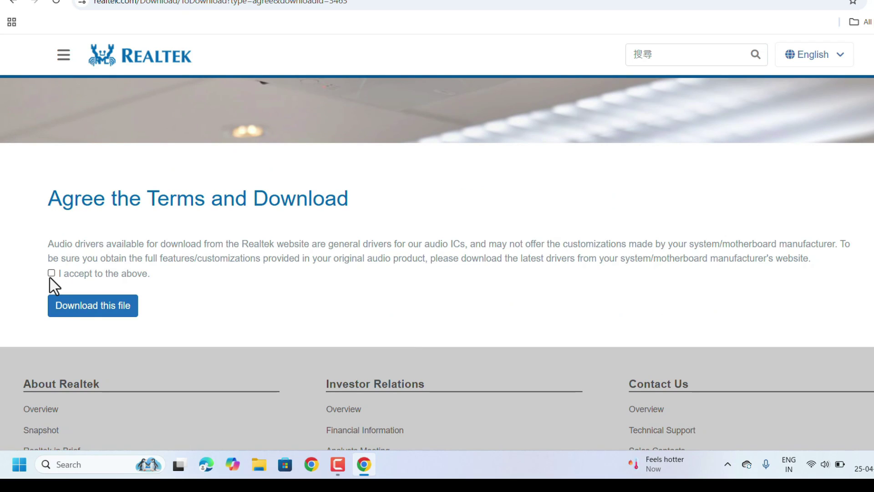
click(51, 275)
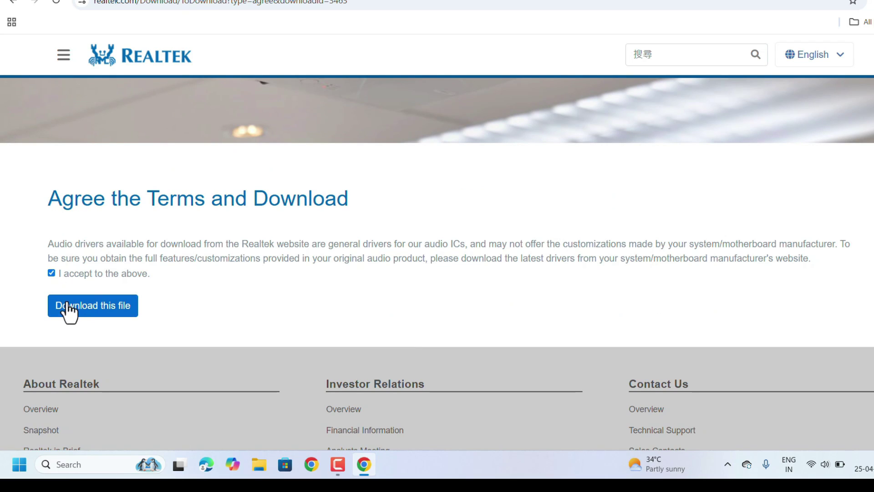
click(79, 311)
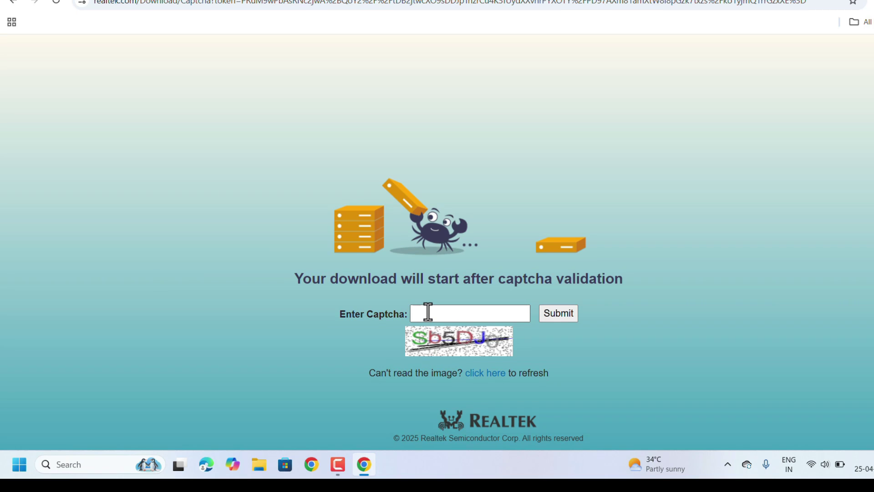
click(425, 314)
text(Sb5DJ6)
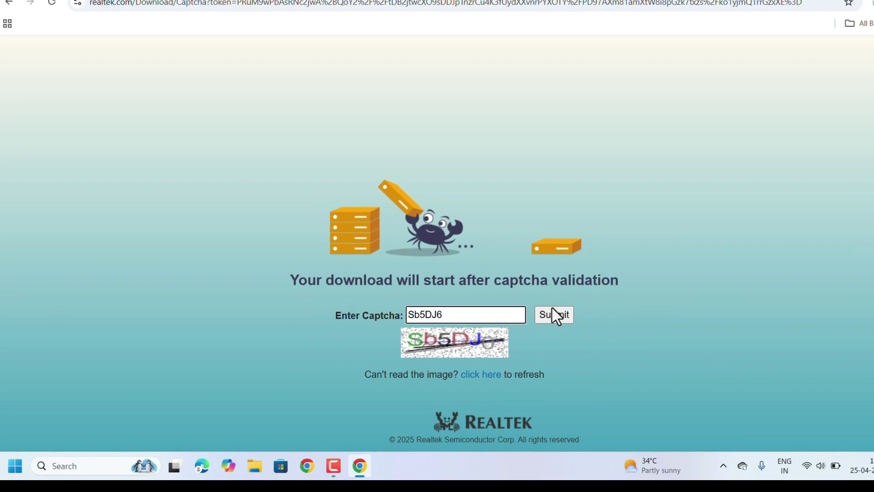
click(558, 313)
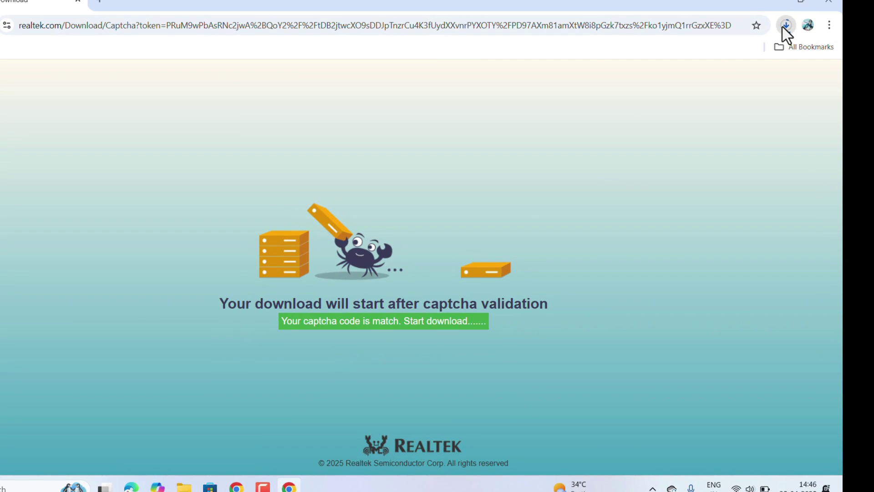
click(786, 26)
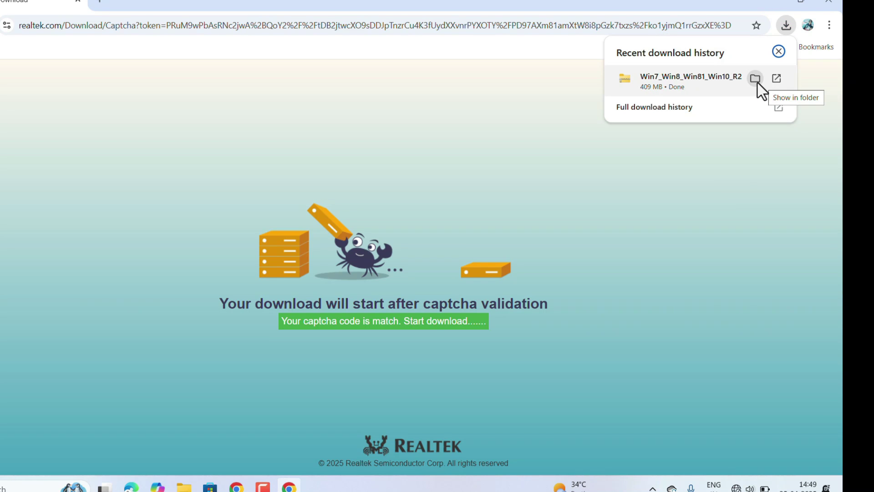
Extract the Win7_Win8_Win81_Win10_R283 ZIP into Downloads and select the Setup application in the extracted folder.
click(758, 82)
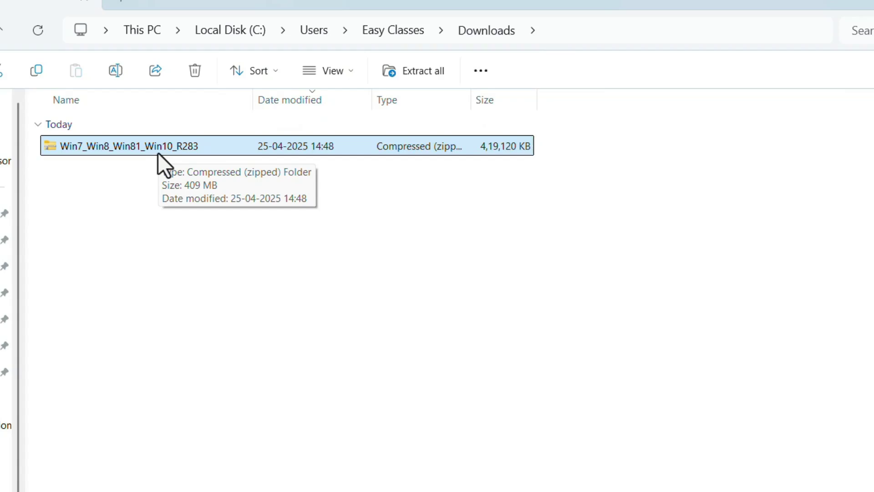
click(187, 178)
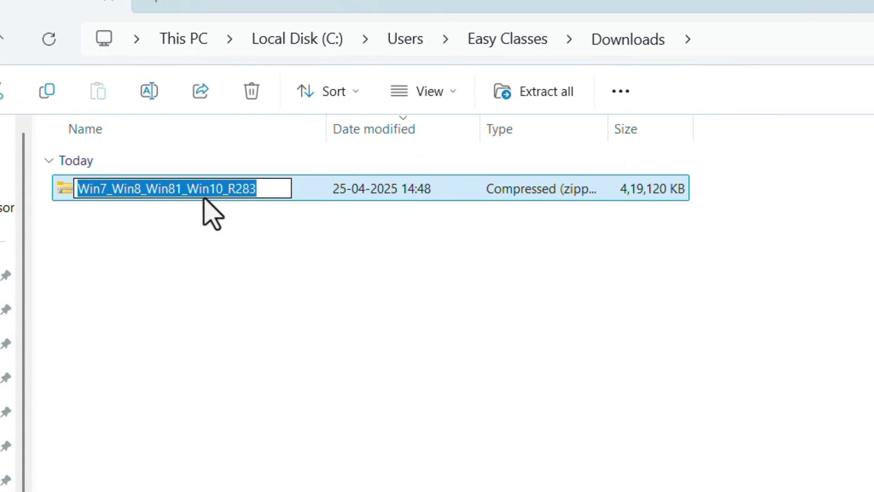
key(End)
right_click(204, 199)
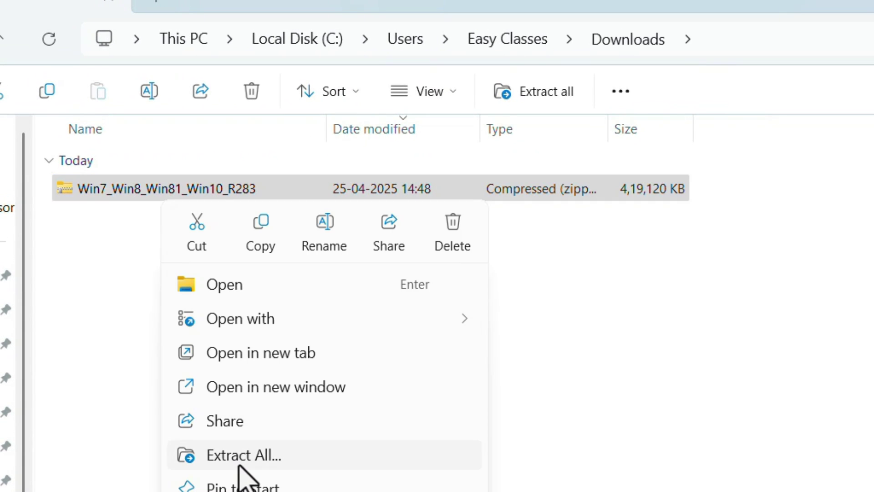
click(239, 465)
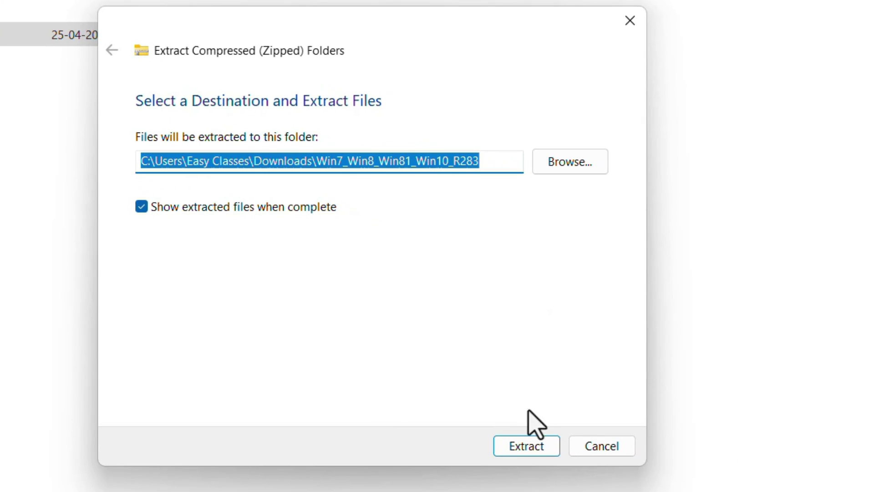
click(524, 446)
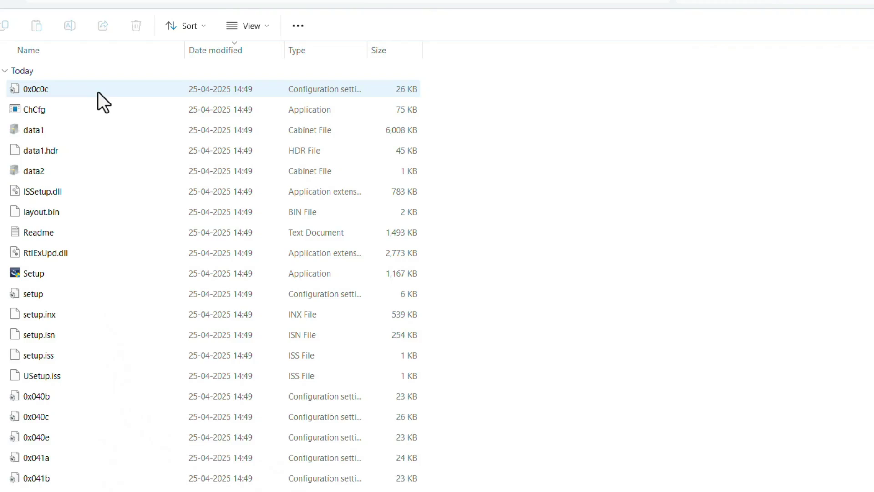
click(113, 268)
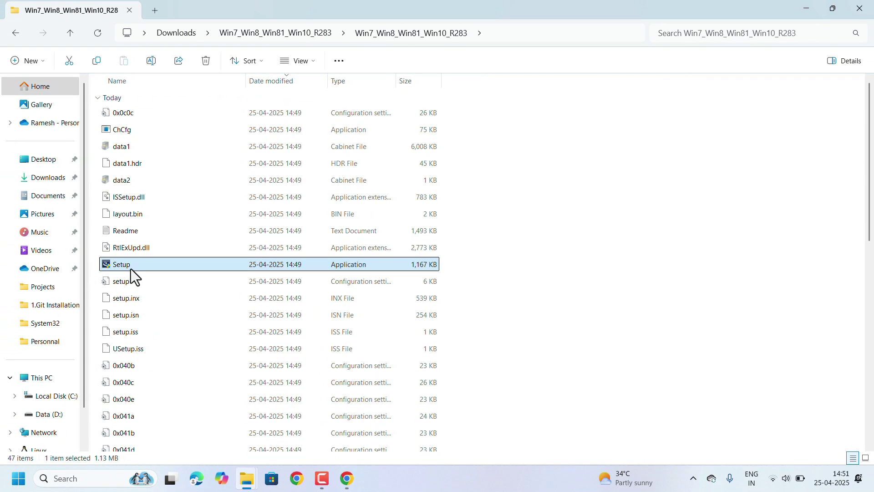
Run Setup through the InstallShield wizard and choose 'No, I will restart later'.
double_click(130, 268)
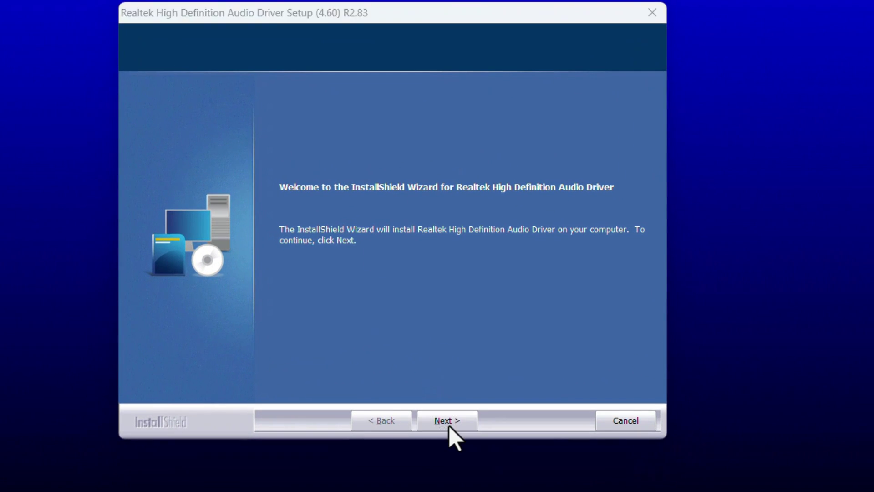
click(447, 420)
click(447, 420)
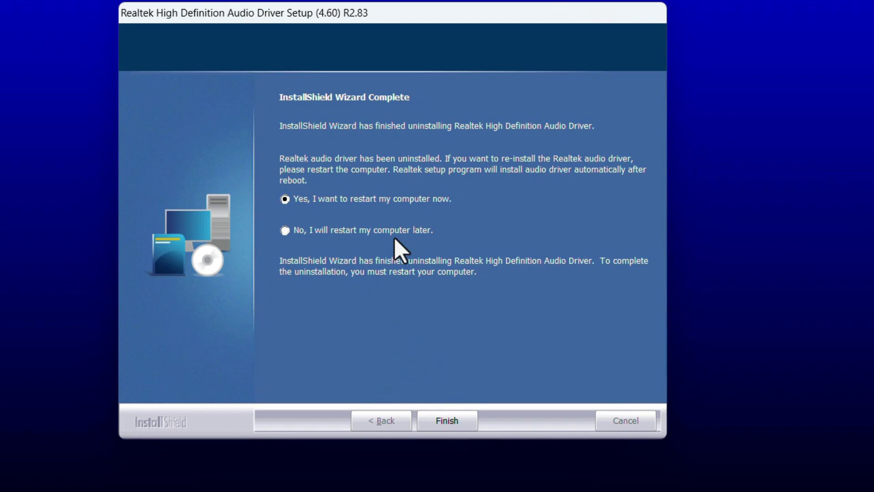
click(285, 231)
click(447, 421)
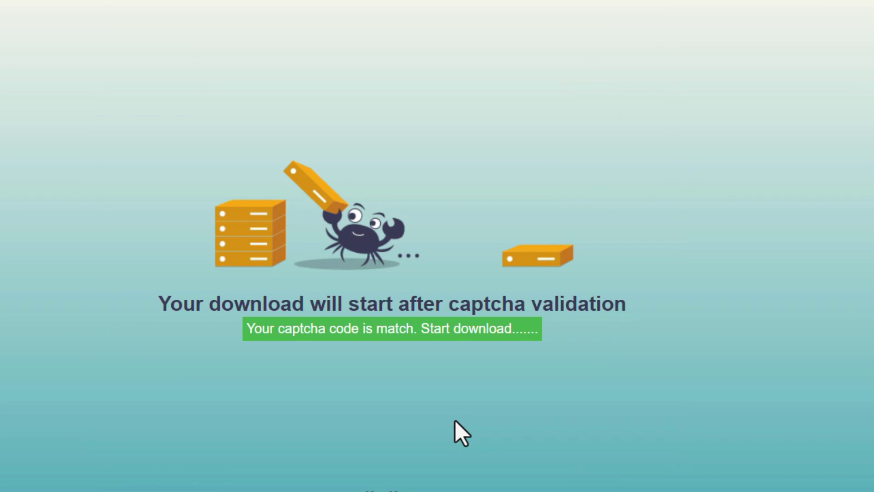